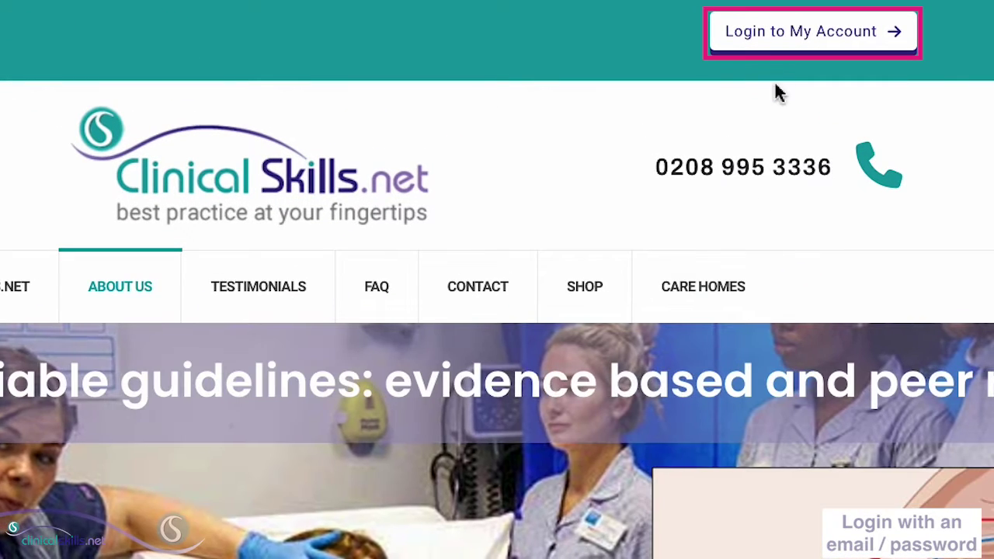
# On the account login page, submit the account's e-mail address to reach organisation selection.
pyautogui.click(792, 36)
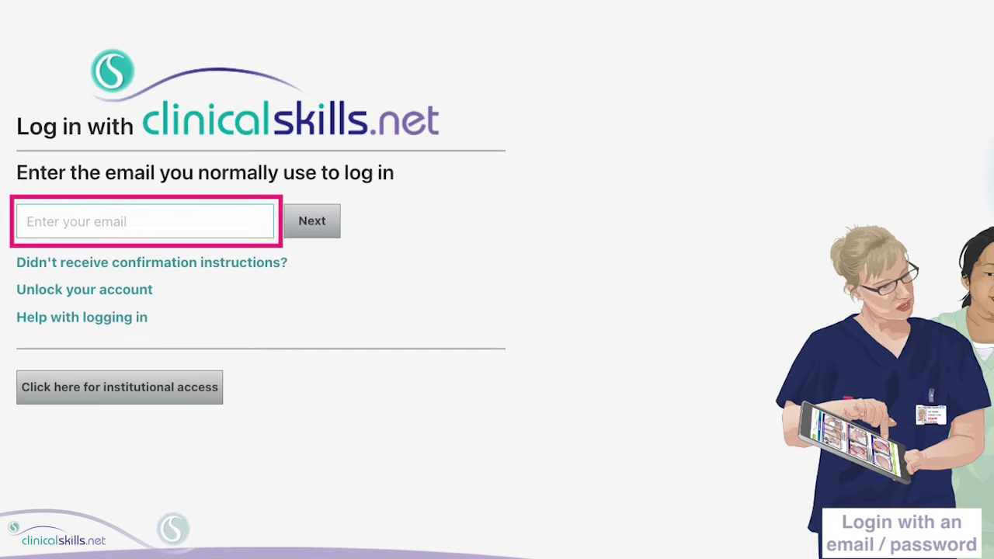
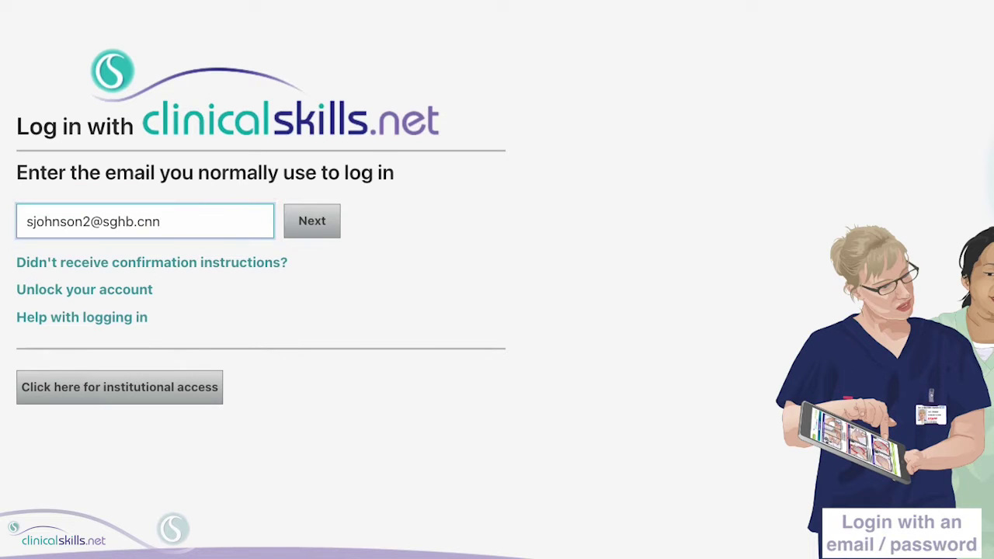
pyautogui.click(324, 223)
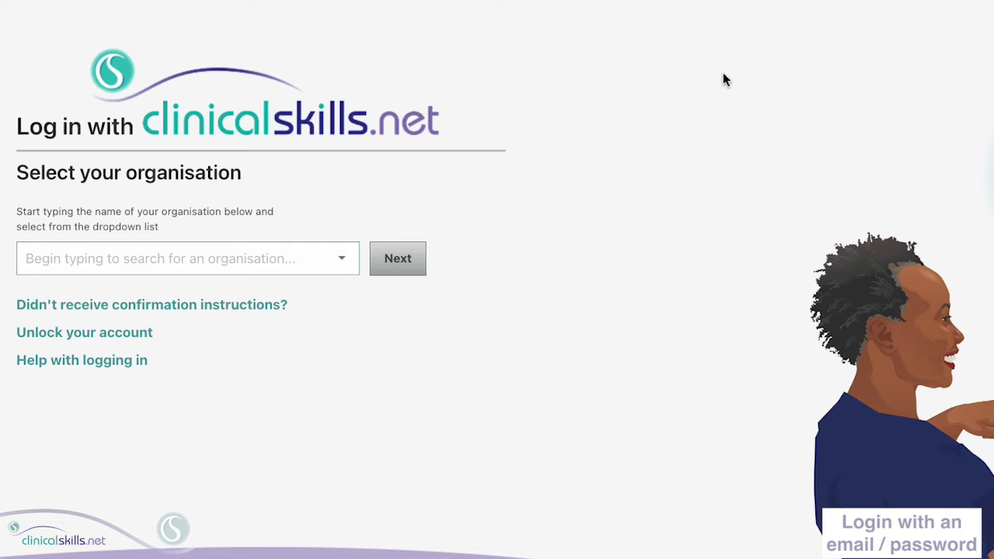
# Search 'Sandy', select Sandybank Trust Org as the organisation, and submit it.
pyautogui.click(64, 263)
pyautogui.click(26, 262)
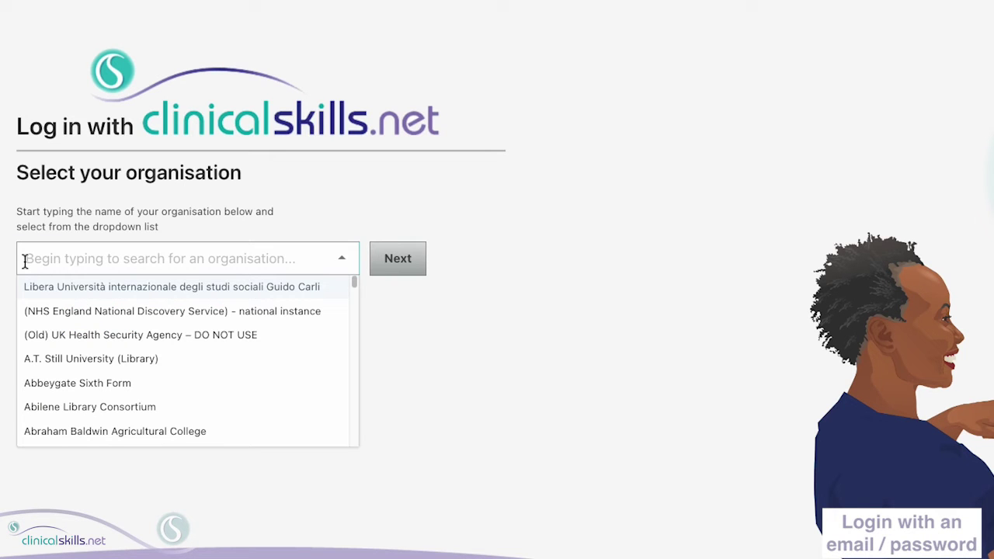
pyautogui.write('Sand')
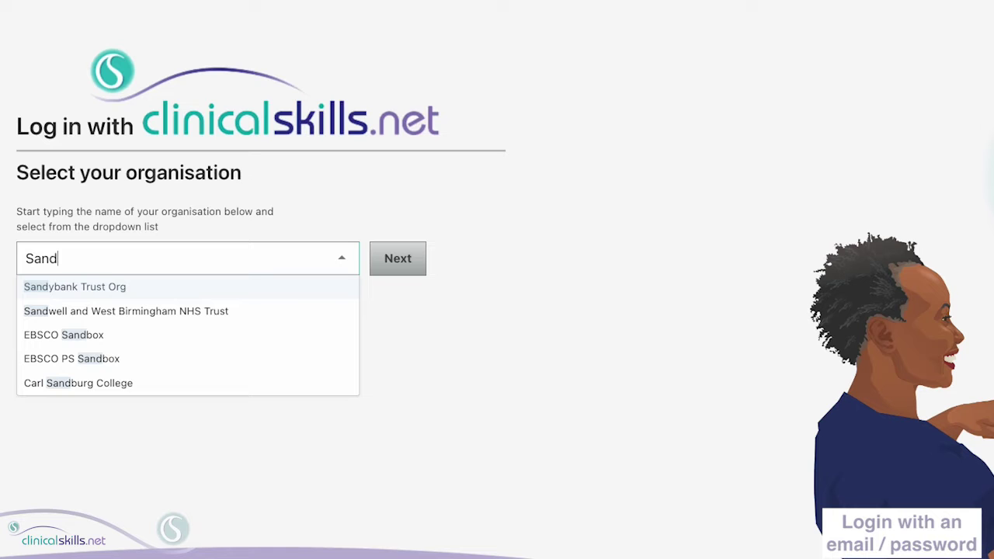
pyautogui.write('y')
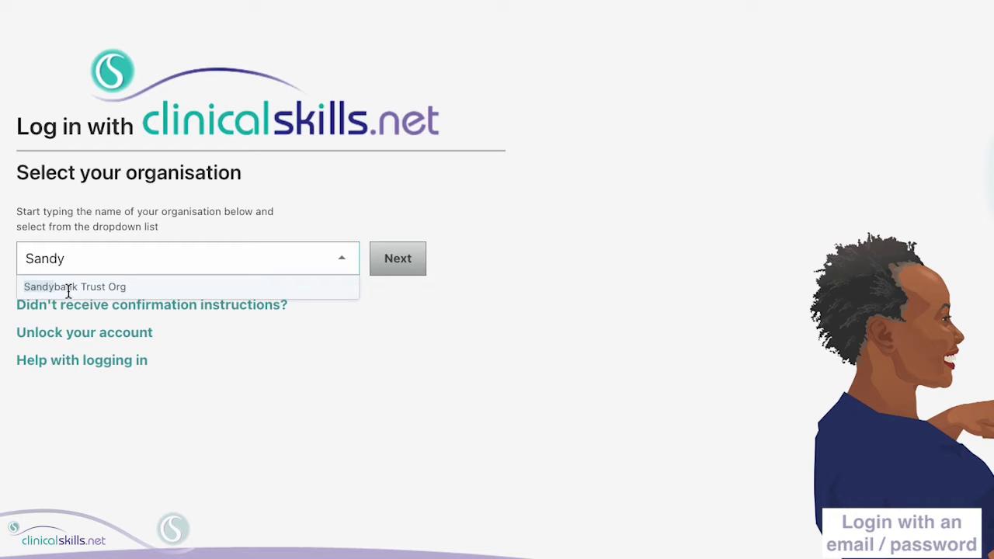
pyautogui.click(104, 288)
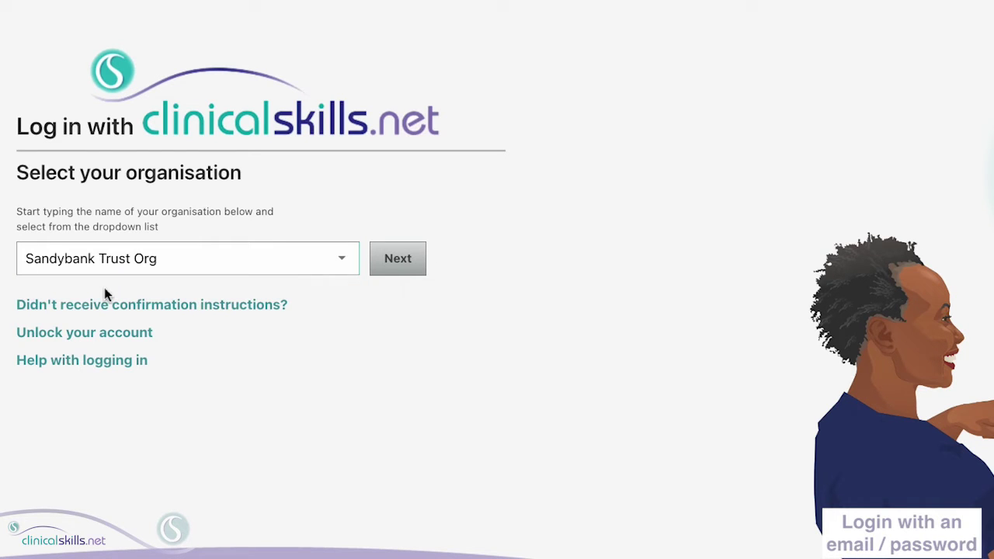
pyautogui.click(414, 261)
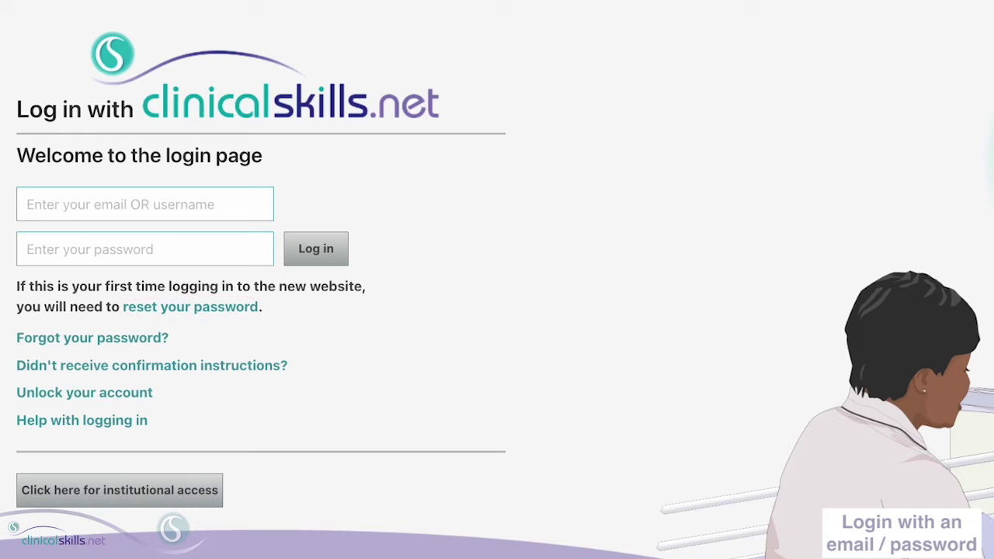
# Request a password reset, submitting the account's e-mail address in the Enter your email box.
pyautogui.click(212, 317)
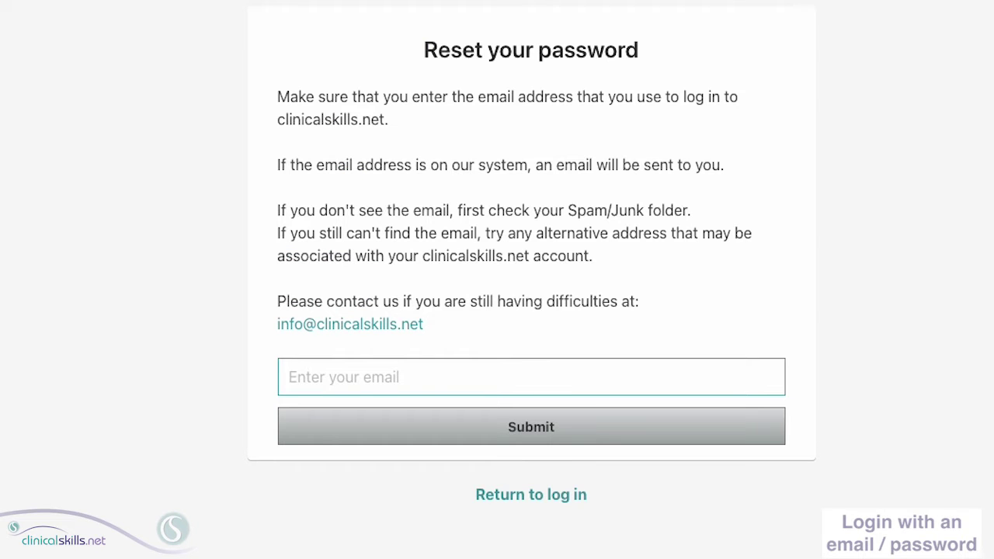
pyautogui.click(457, 377)
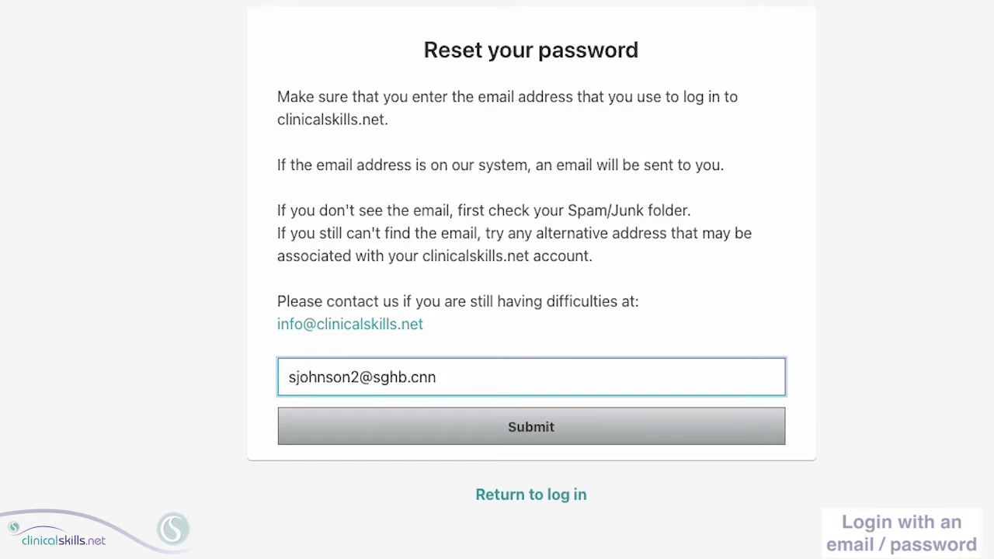
pyautogui.click(526, 429)
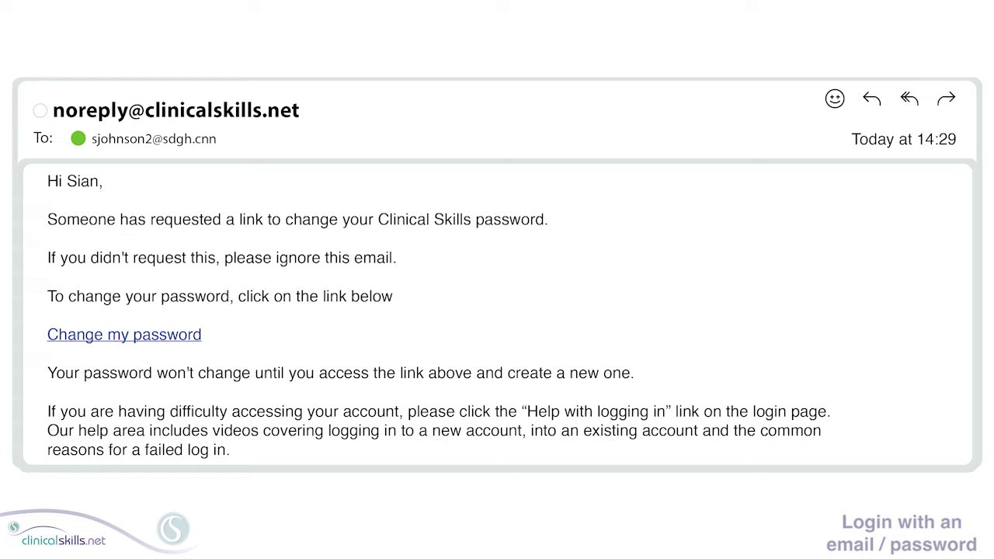
# Follow the Change my password link in the Clinical Skills reset e-mail.
pyautogui.click(136, 335)
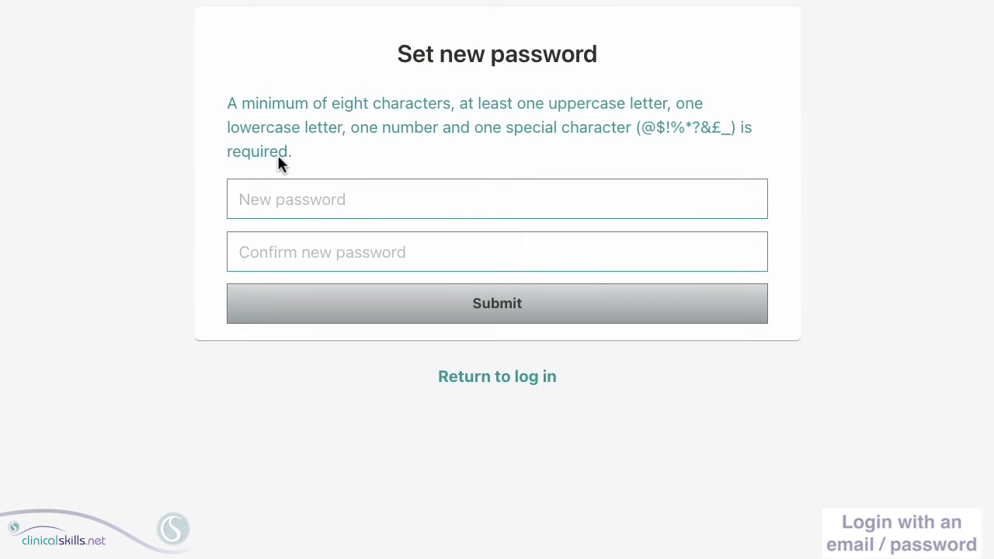
# Enter a rule-compliant new password, repeat it in Confirm new password, and submit.
pyautogui.click(275, 197)
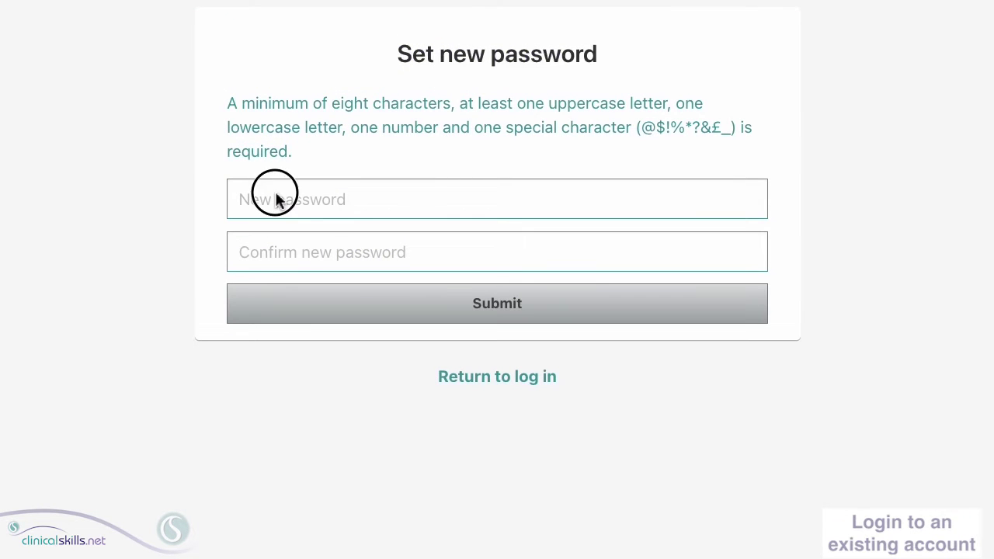
pyautogui.write('Password')
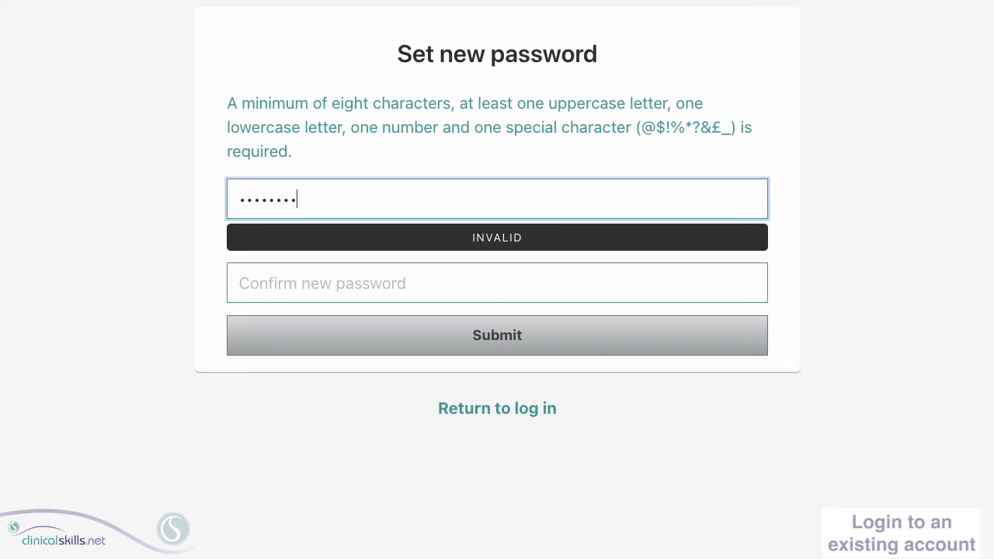
pyautogui.write('!1')
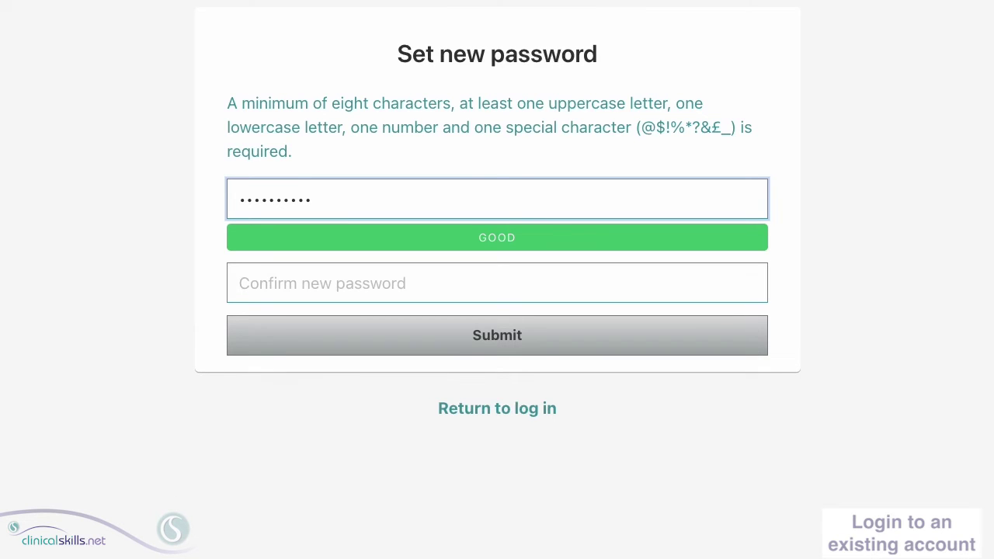
pyautogui.press('Tab')
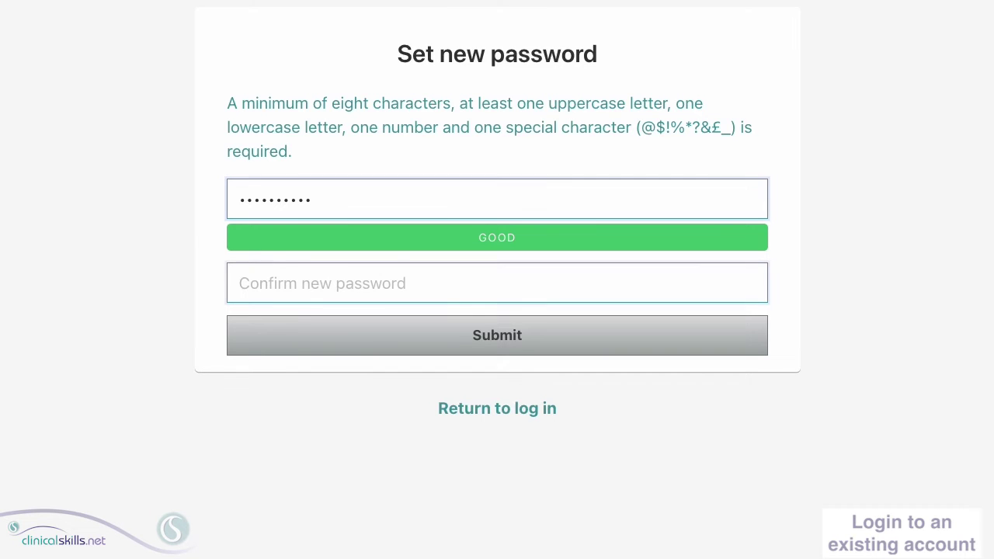
pyautogui.hotkey('ctrl', 'v')
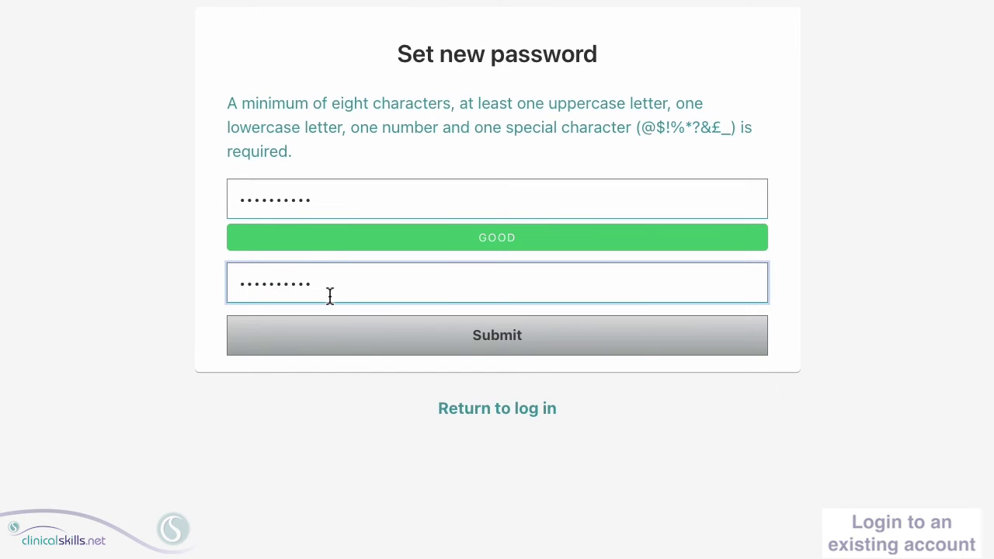
pyautogui.click(472, 342)
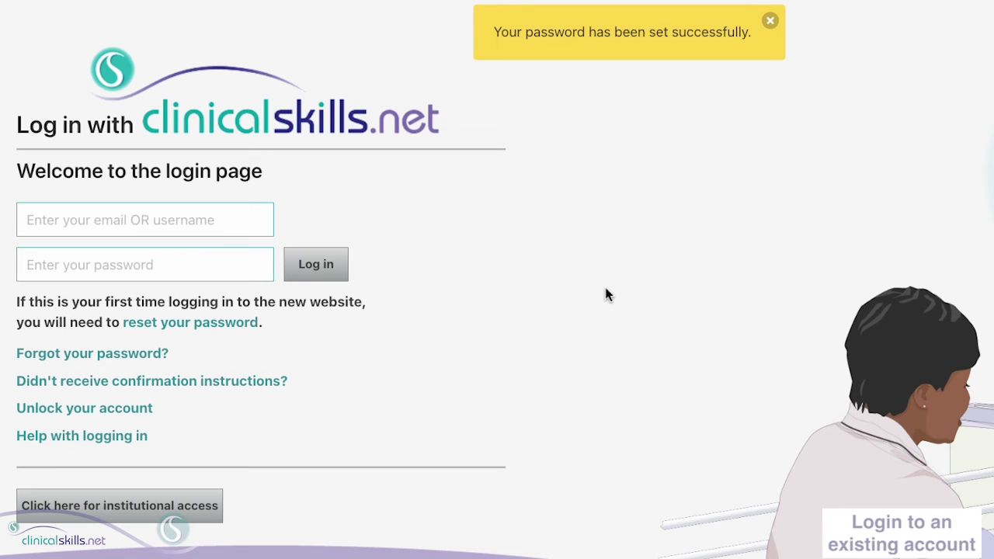
# Log in with the account e-mail and the newly set password.
pyautogui.click(85, 217)
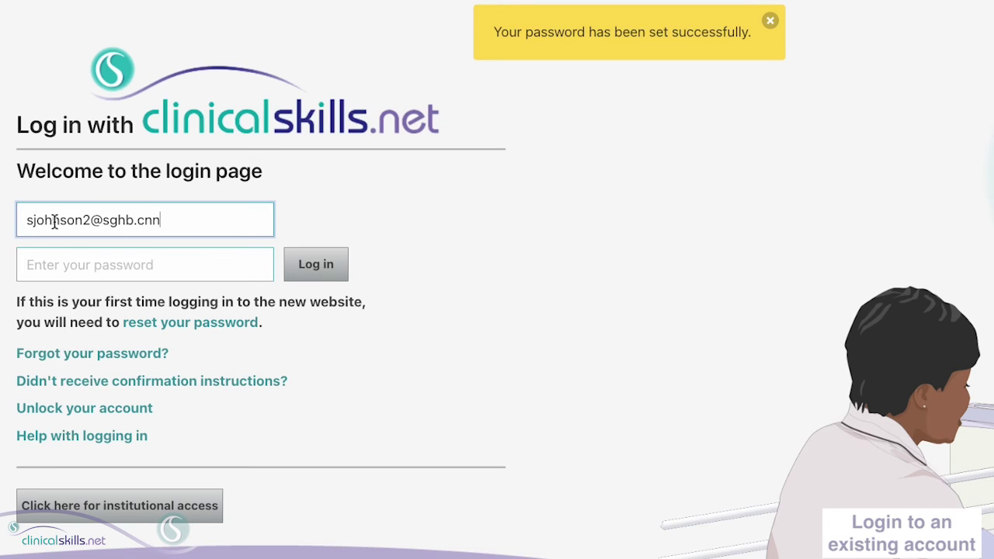
pyautogui.click(93, 268)
pyautogui.write('••••••••••')
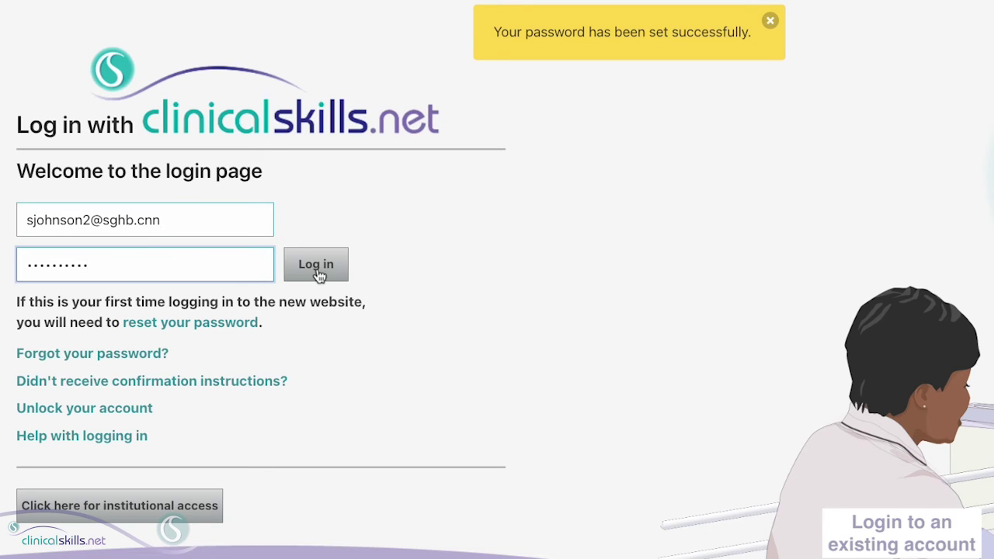
pyautogui.click(317, 268)
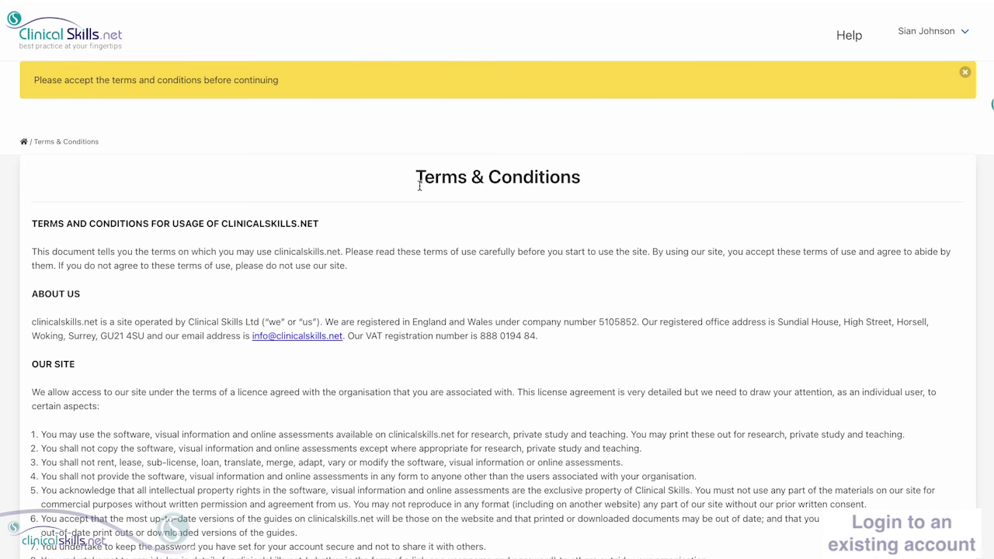
# Tick 'Do you agree to the terms and conditions?' at the page bottom and accept.
pyautogui.scroll(-5, 419, 185)
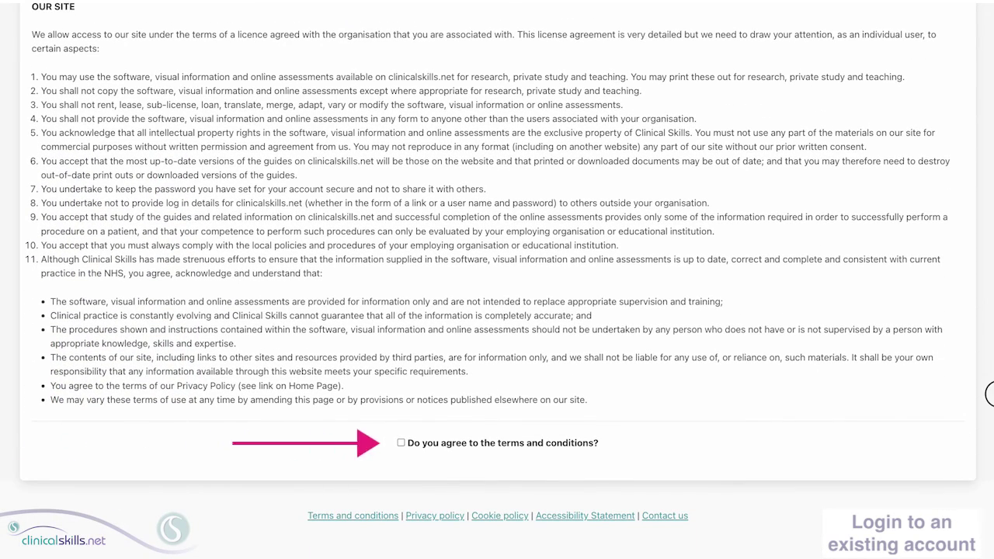
pyautogui.click(401, 445)
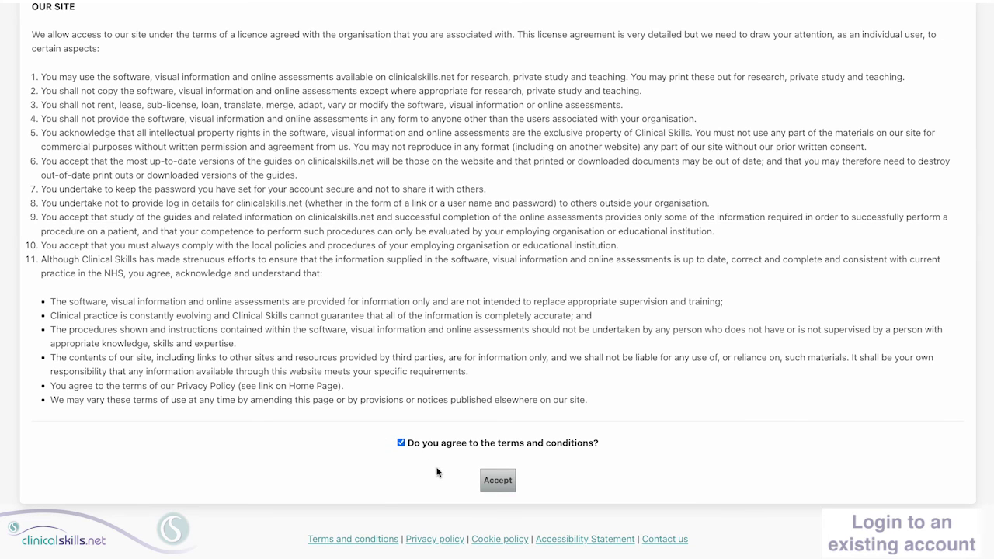
pyautogui.click(502, 482)
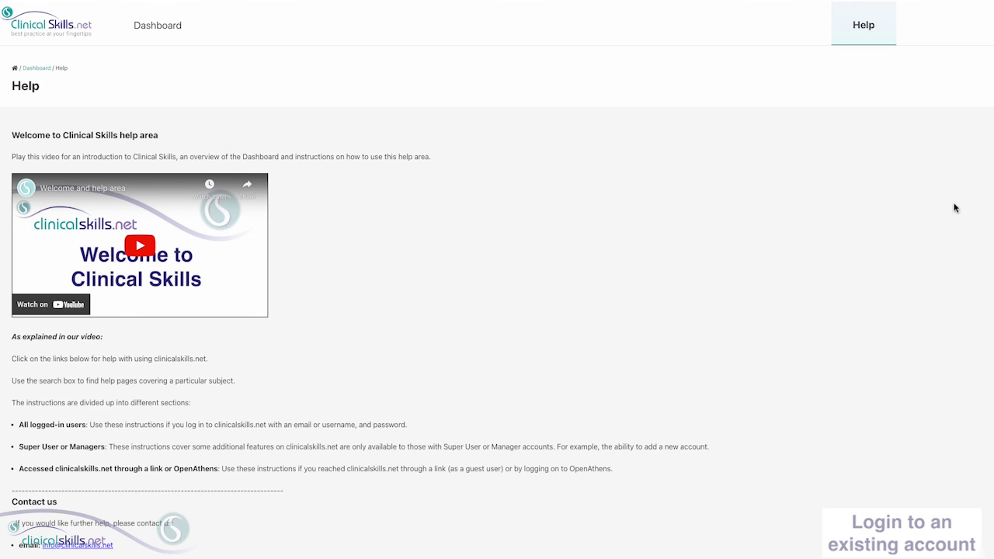
pyautogui.scroll(-5, 497, 280)
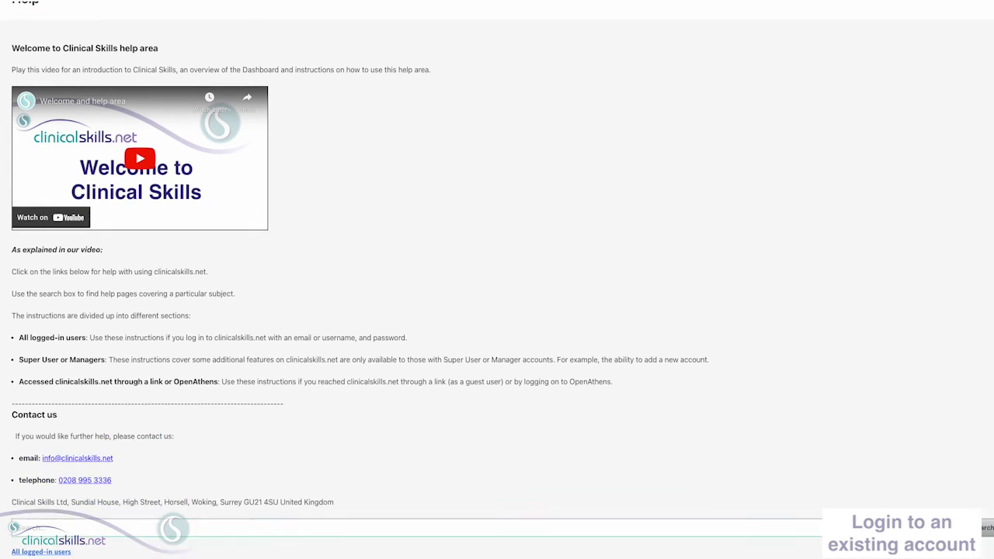
pyautogui.scroll(-2, 498, 279)
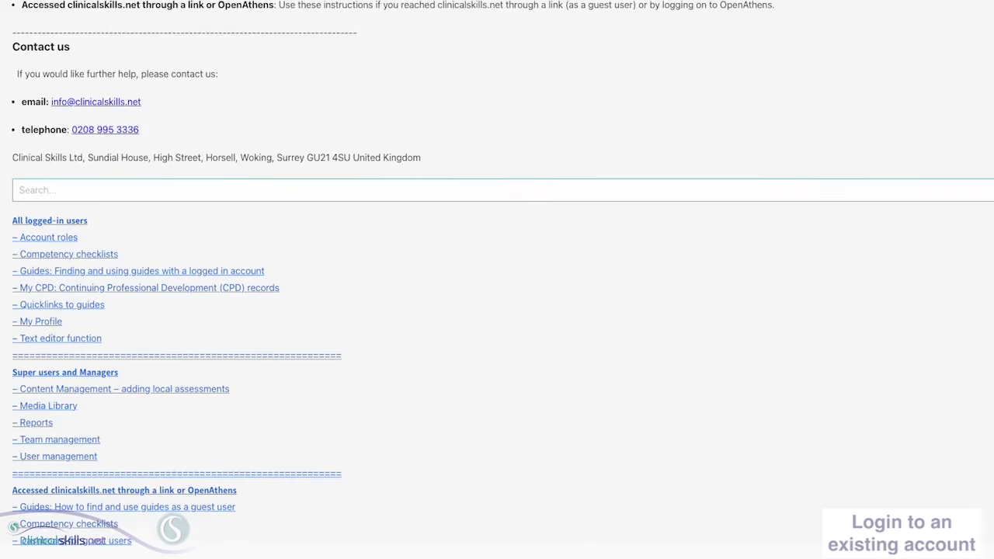